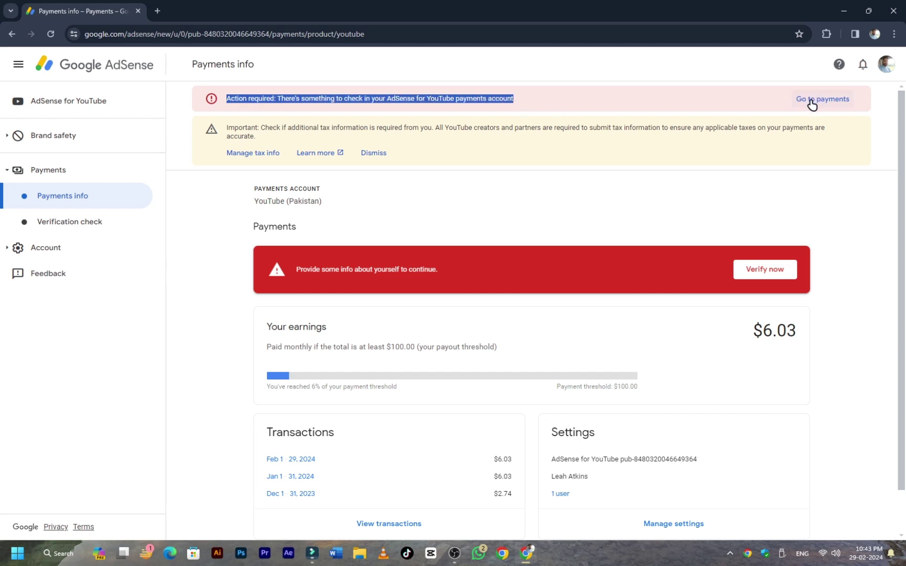
# Start identity verification from the payments page via Verify now and Start verification.
pyautogui.click(200, 281)
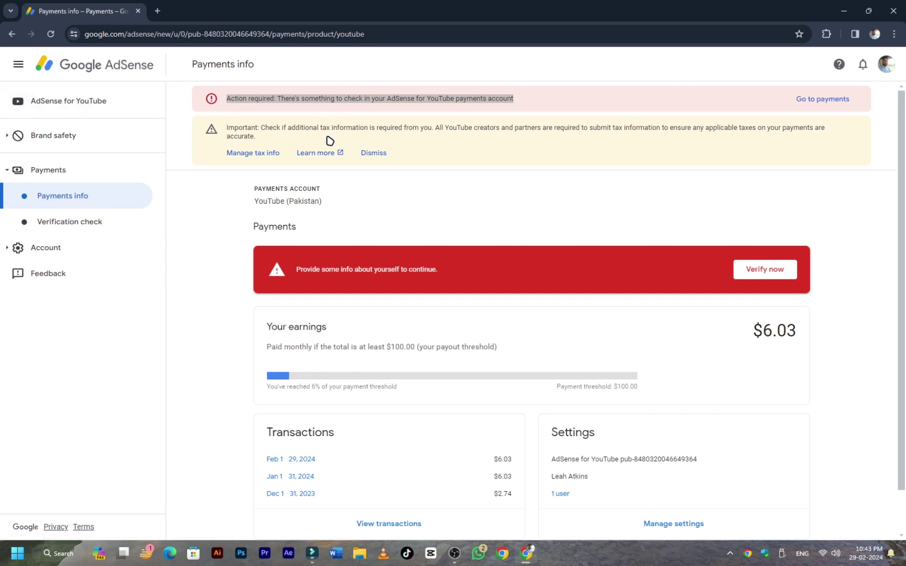
pyautogui.scroll(-2, 459, 277)
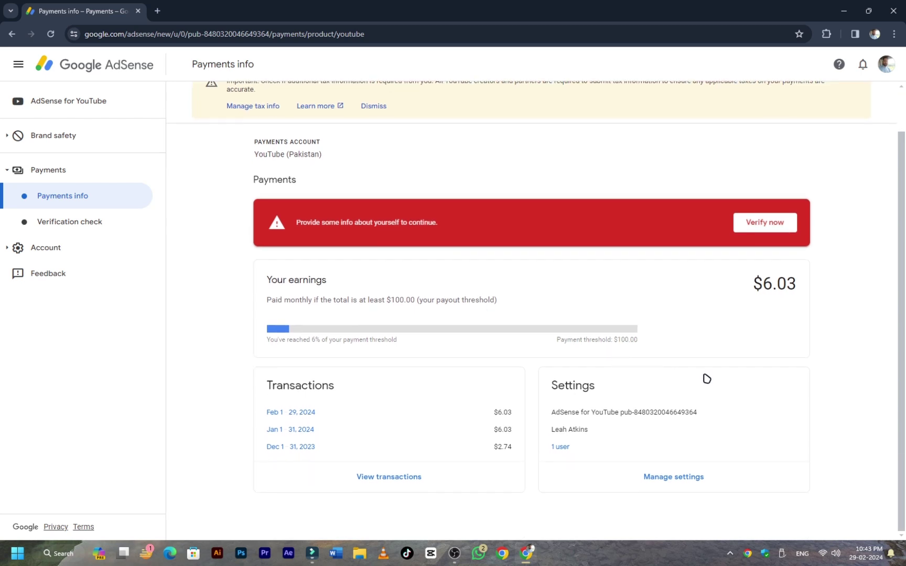
pyautogui.scroll(2, 719, 367)
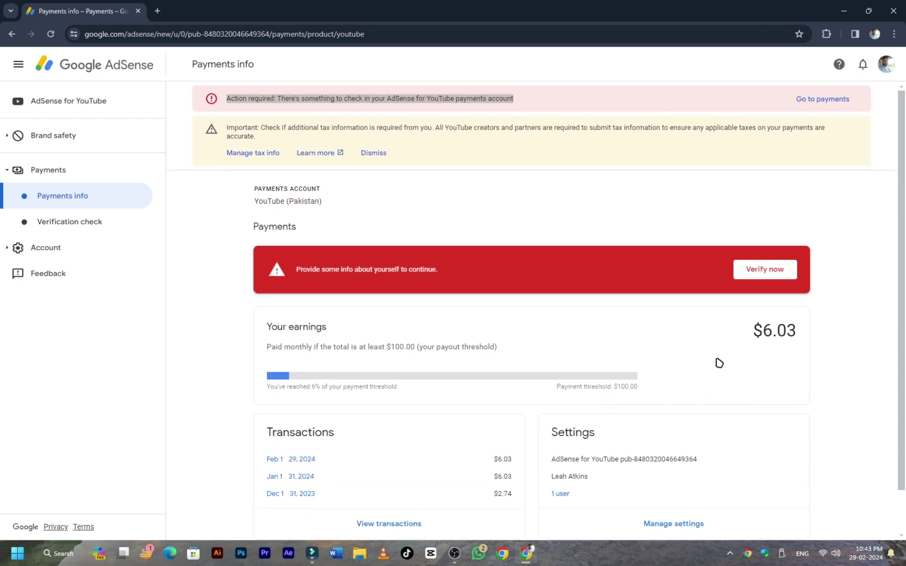
pyautogui.click(764, 272)
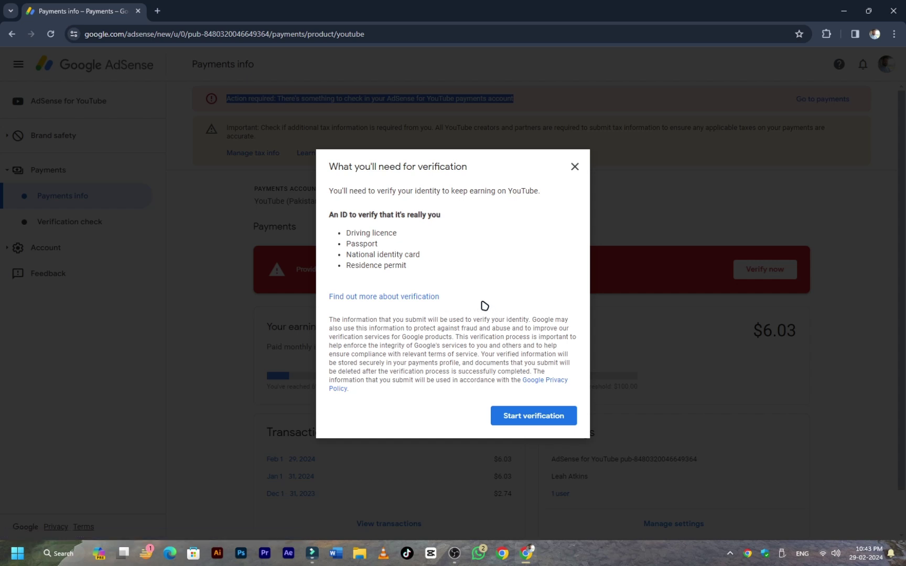
pyautogui.click(533, 418)
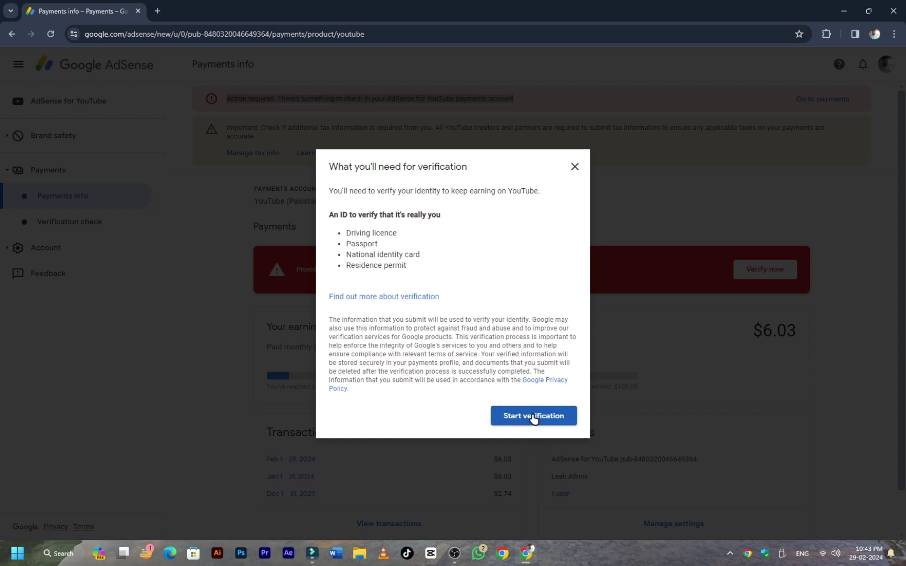
# Choose National identity card as the ID type and enter the account holder's legal name.
pyautogui.click(409, 266)
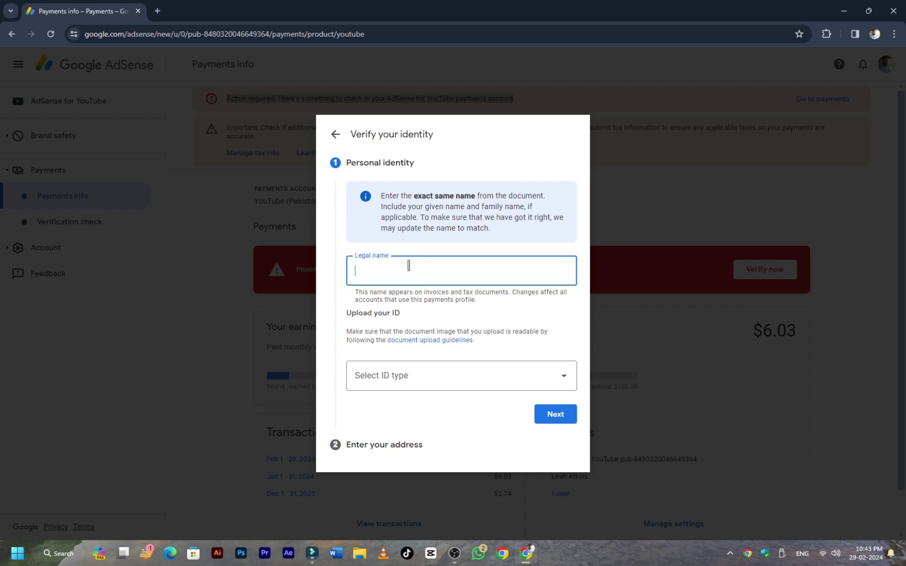
pyautogui.click(410, 273)
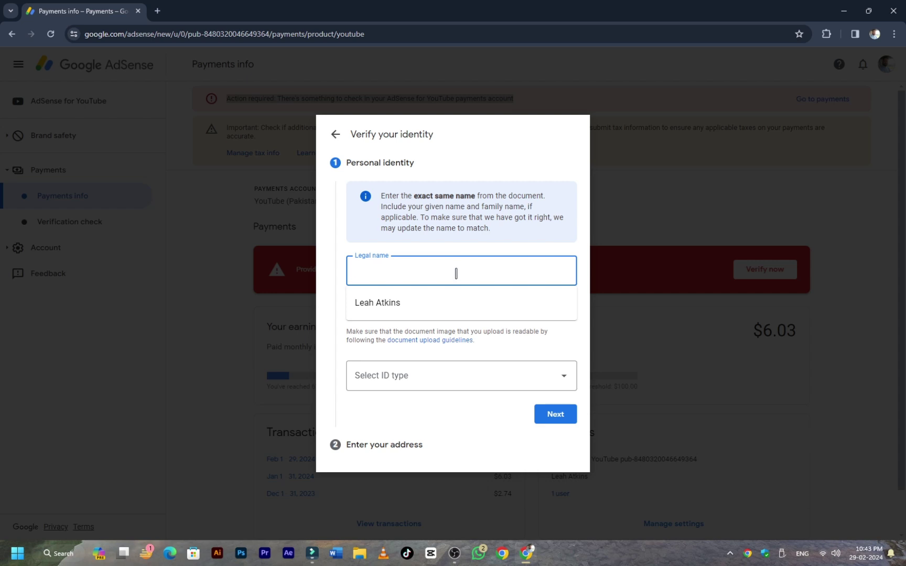
pyautogui.click(449, 376)
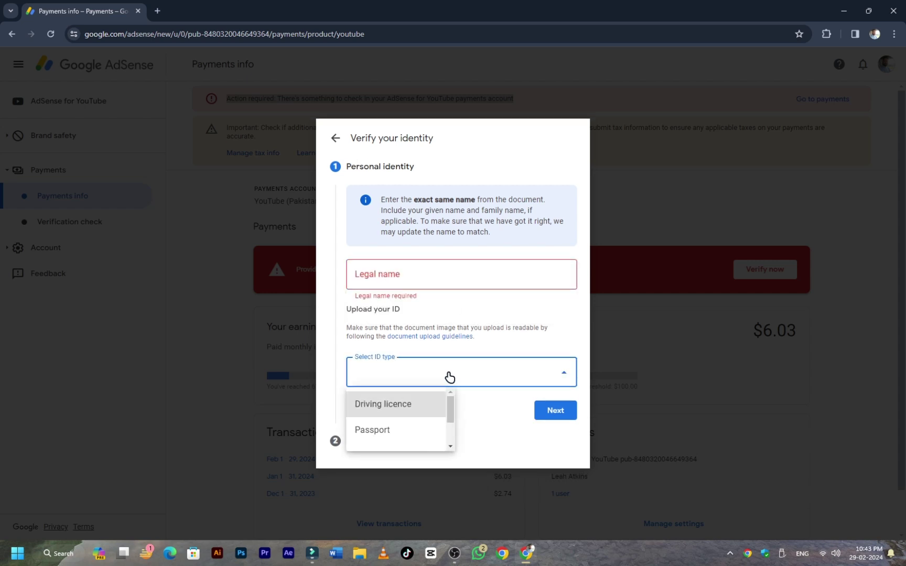
pyautogui.scroll(-2, 398, 429)
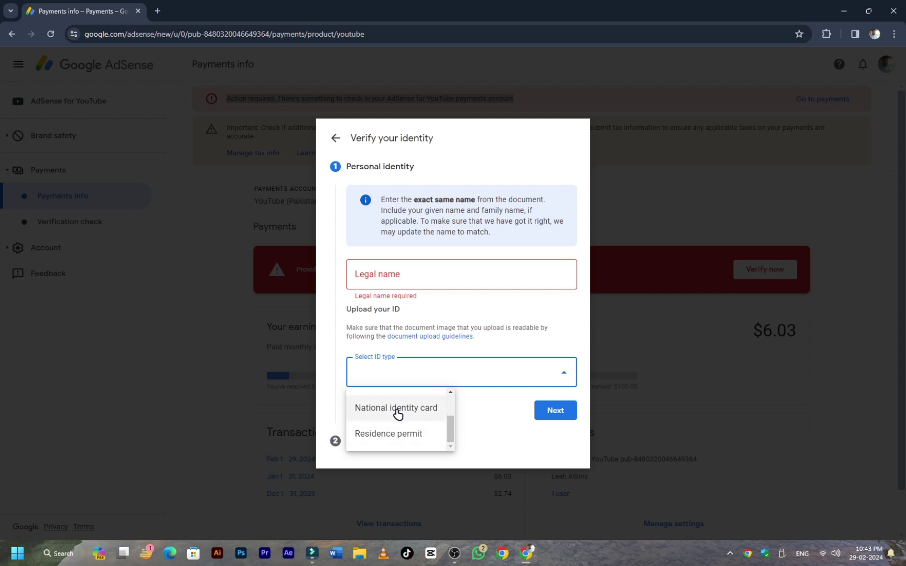
pyautogui.click(397, 413)
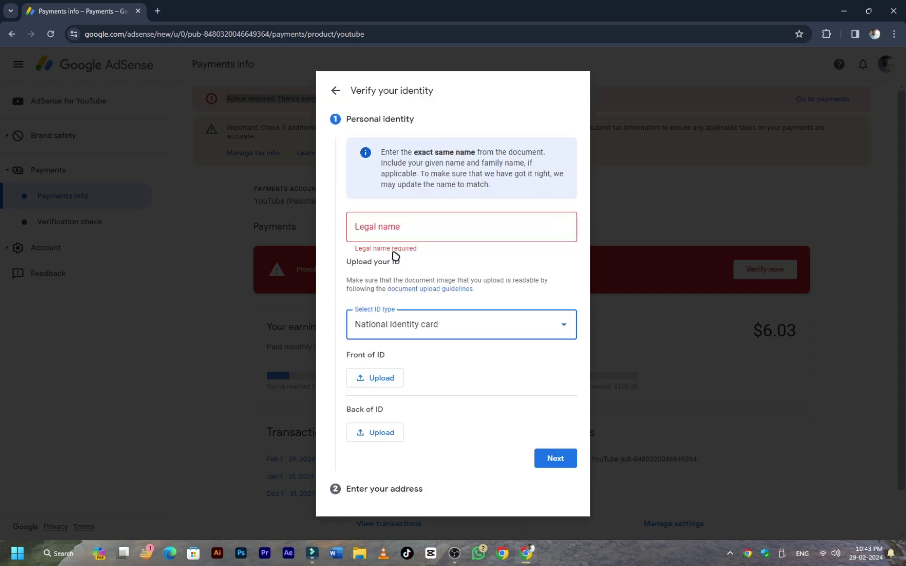
pyautogui.click(390, 233)
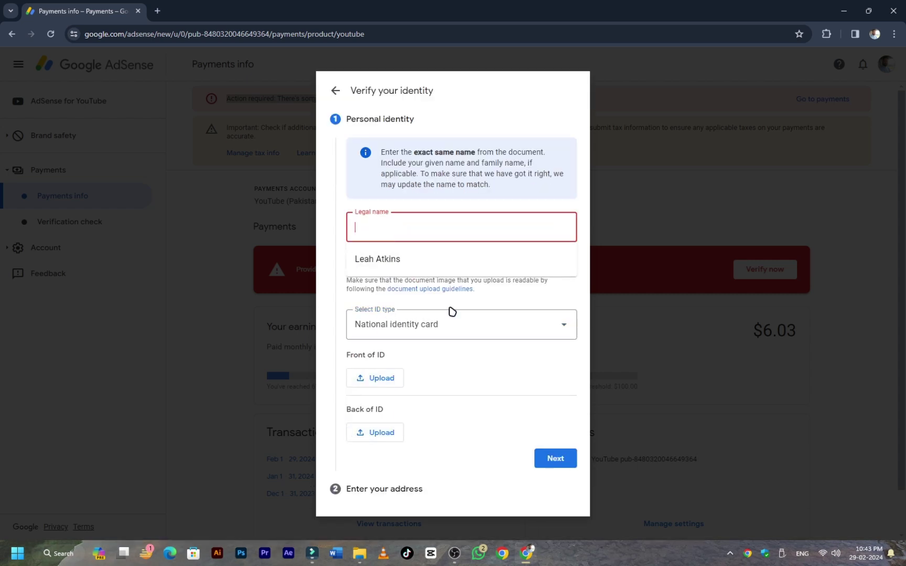
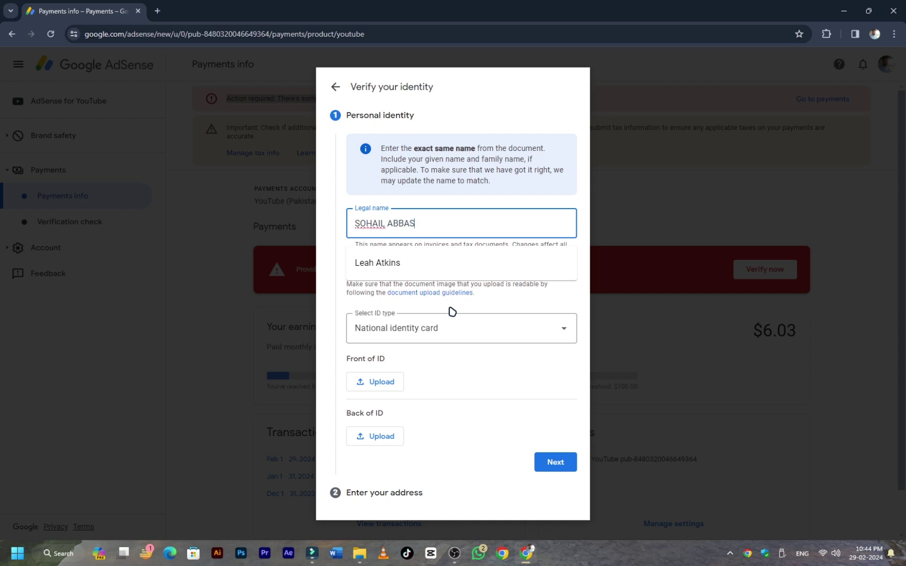
pyautogui.press('Tab')
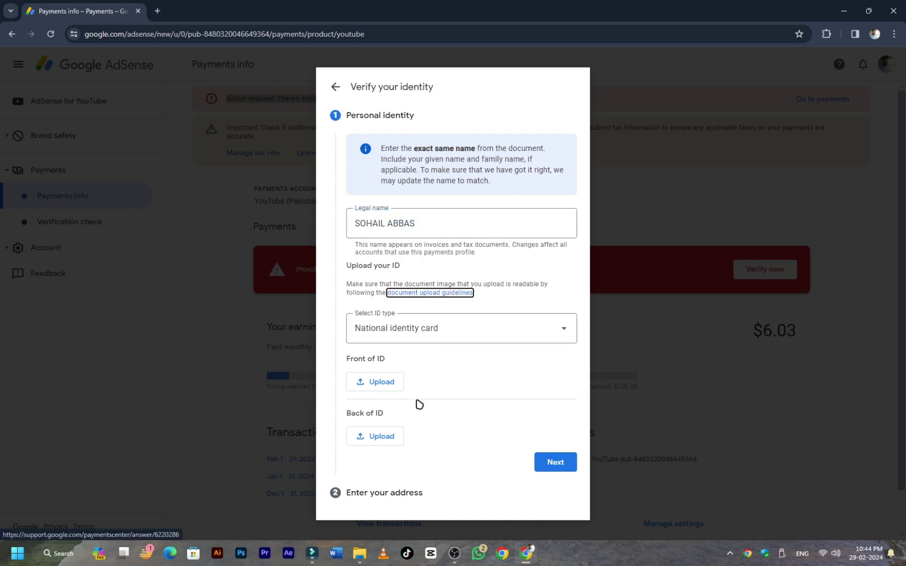
# Attach CNIC FRONT.jpg from Downloads as the front of the ID and CNIC BACK.jpg as the back.
pyautogui.click(356, 384)
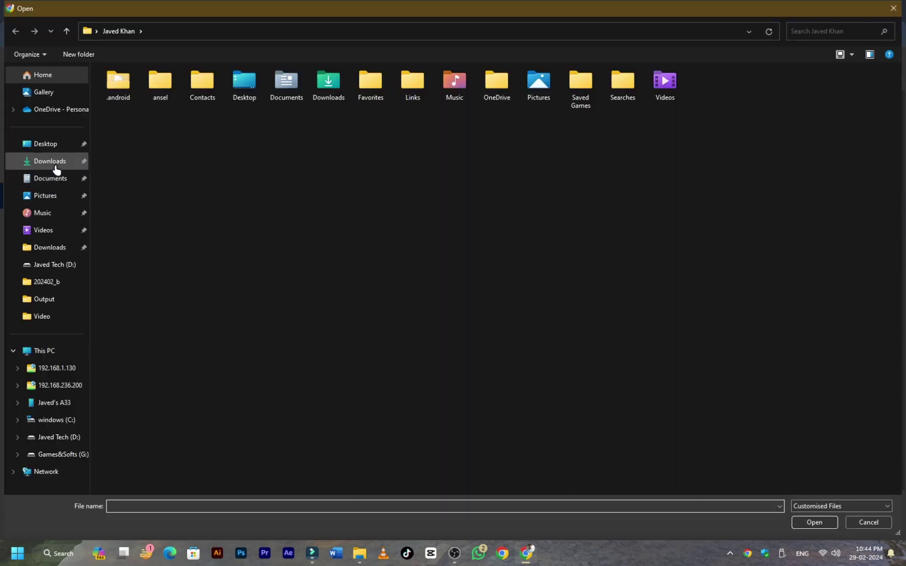
pyautogui.click(52, 164)
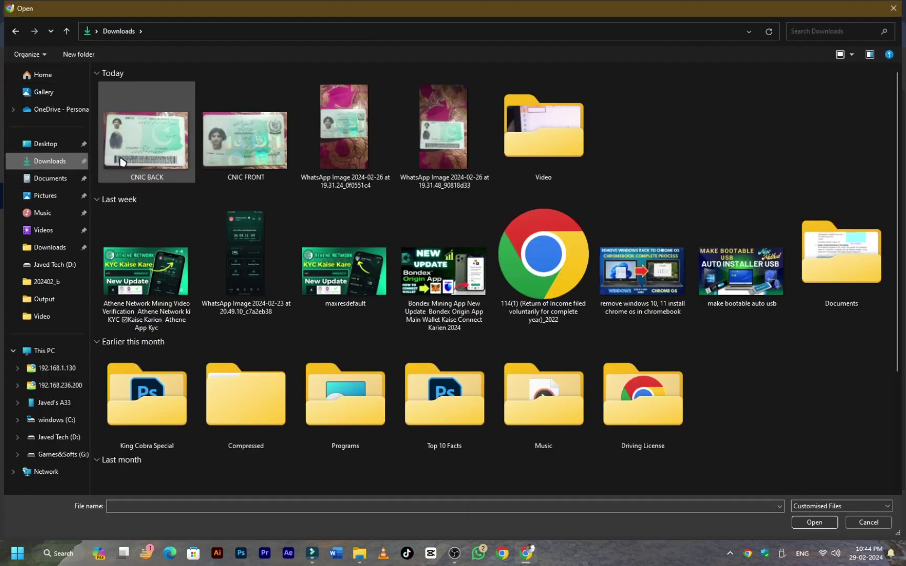
pyautogui.doubleClick(245, 132)
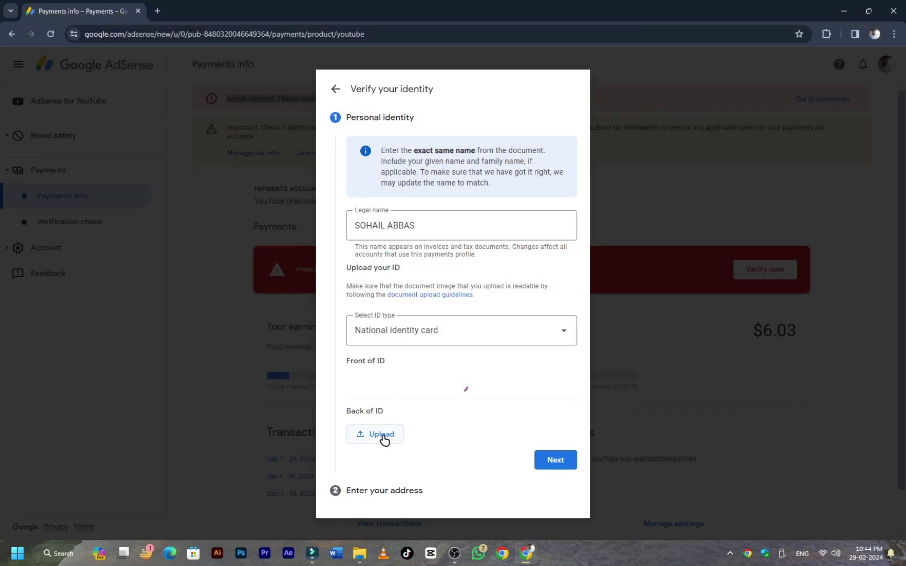
pyautogui.click(379, 436)
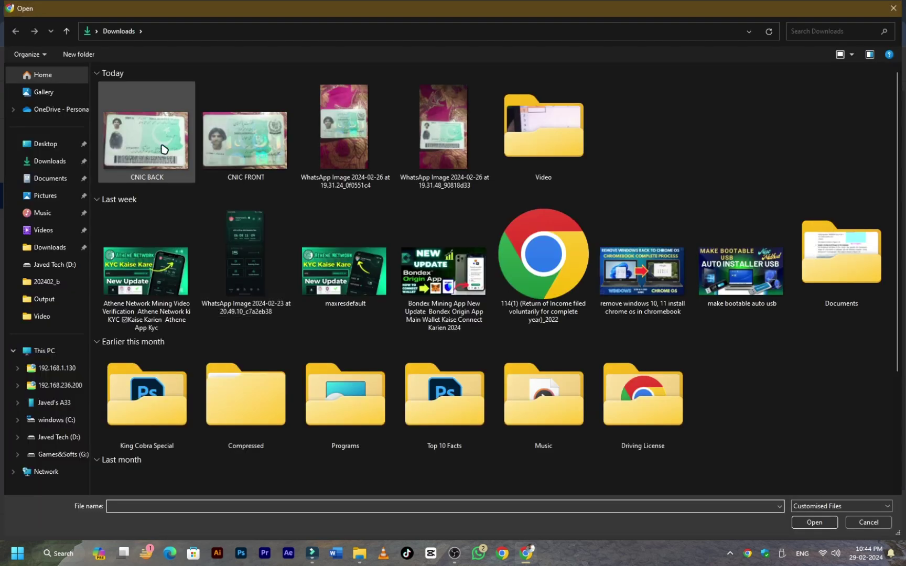
pyautogui.doubleClick(160, 144)
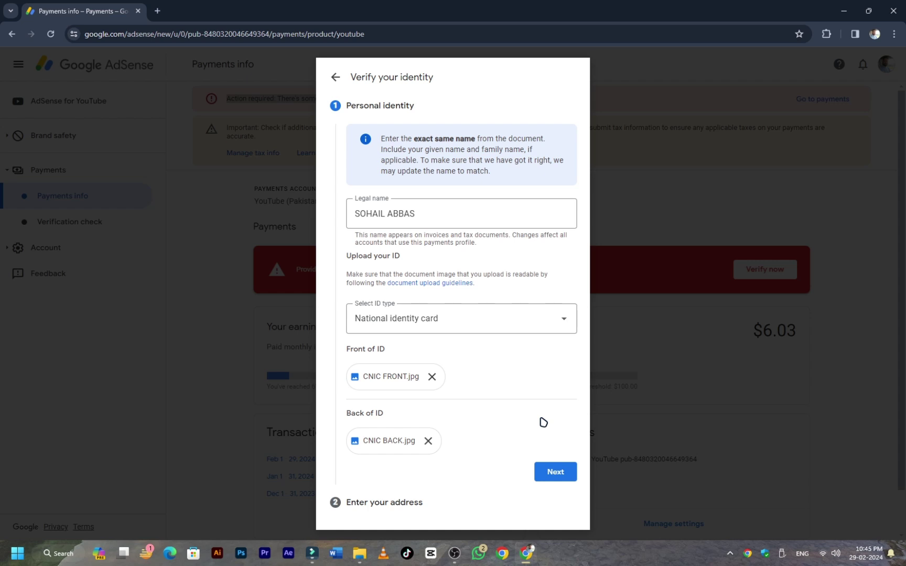
# Continue to the address step, fill in the permanent address, and submit the identity form.
pyautogui.click(552, 471)
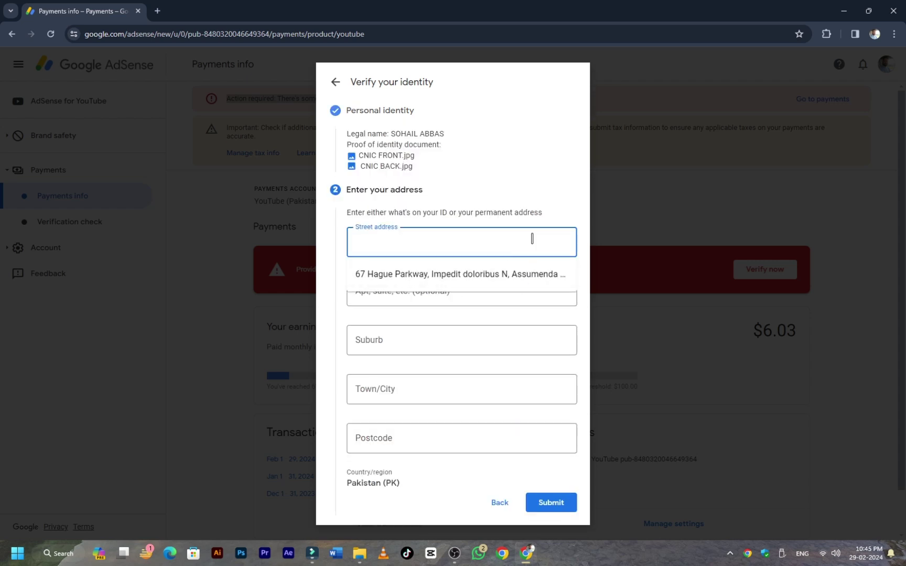
pyautogui.click(561, 203)
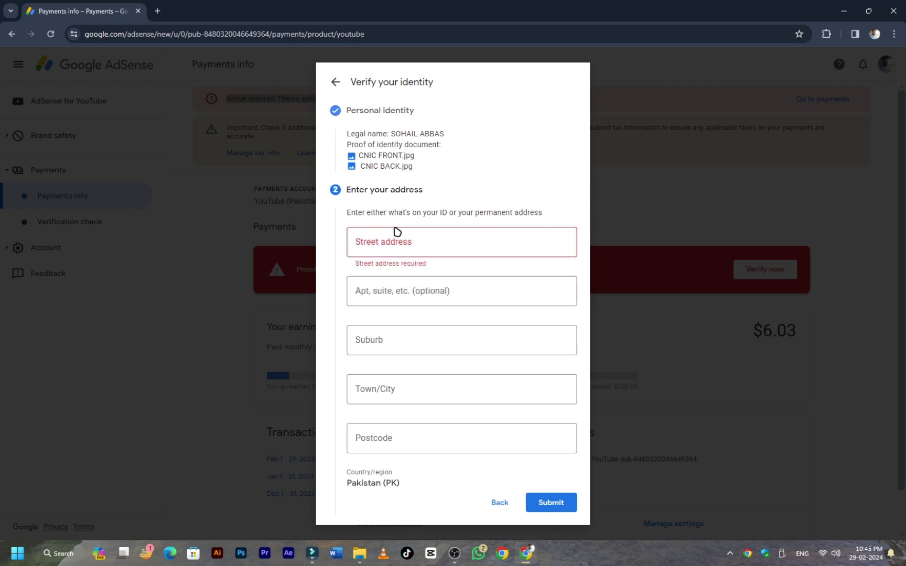
pyautogui.click(406, 251)
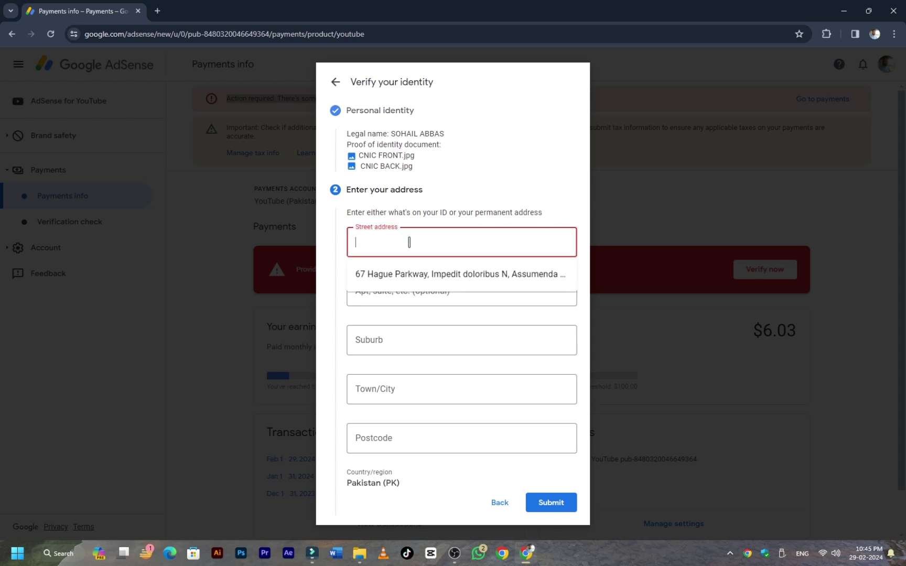
pyautogui.click(559, 192)
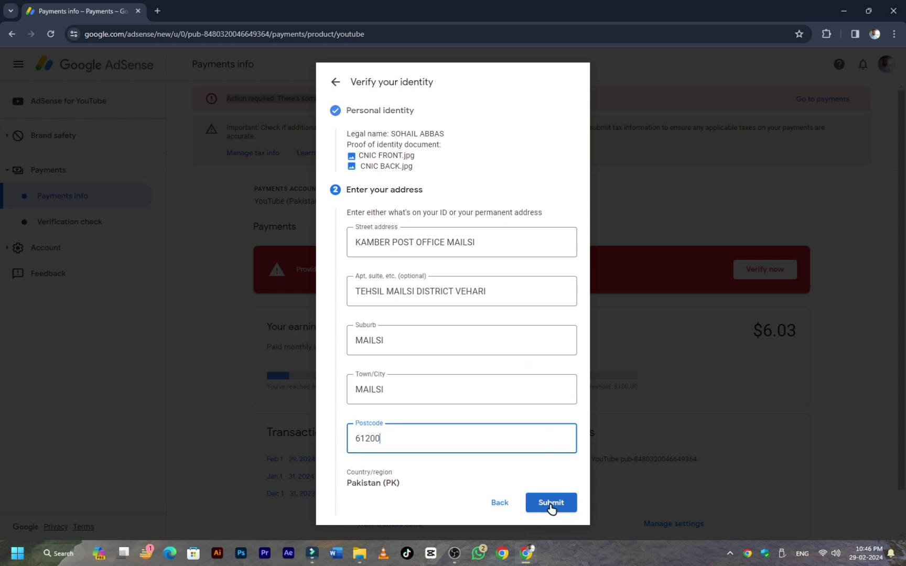
pyautogui.click(551, 503)
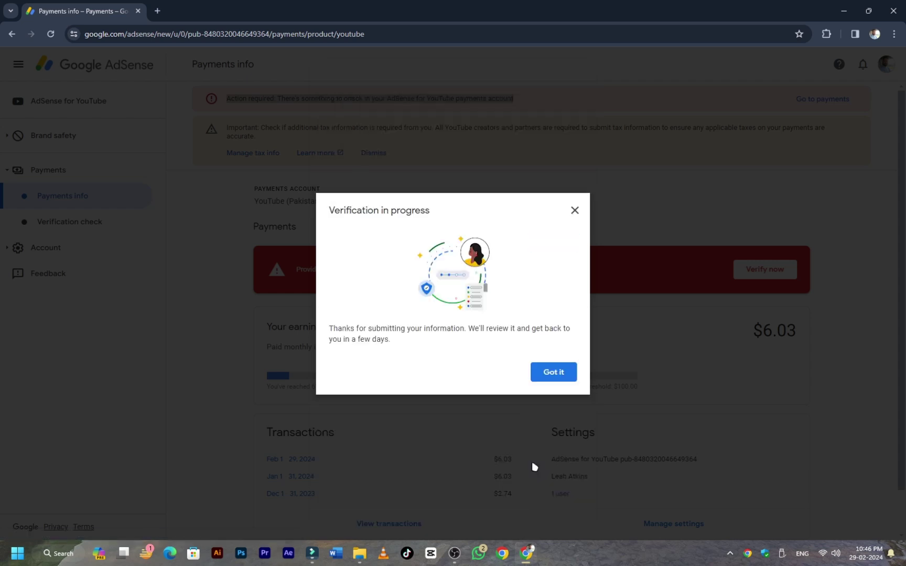
# Close the Verification in progress confirmation with Got it and review the Payments info page.
pyautogui.click(550, 374)
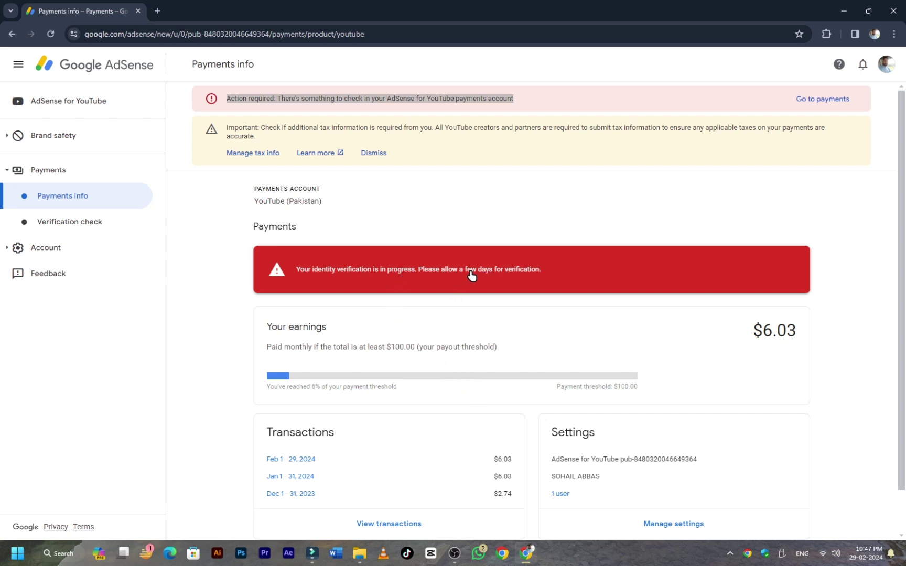
pyautogui.scroll(-1, 476, 322)
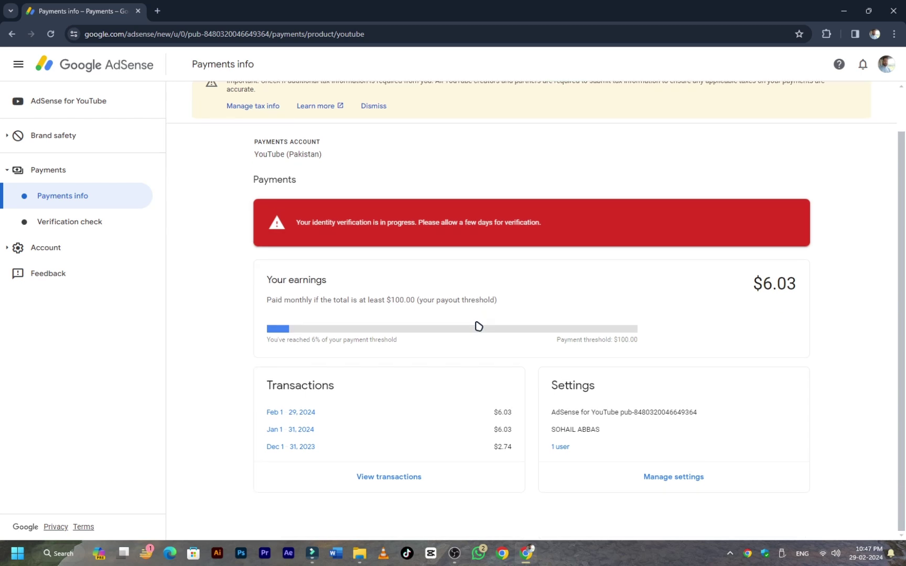
pyautogui.scroll(1, 476, 323)
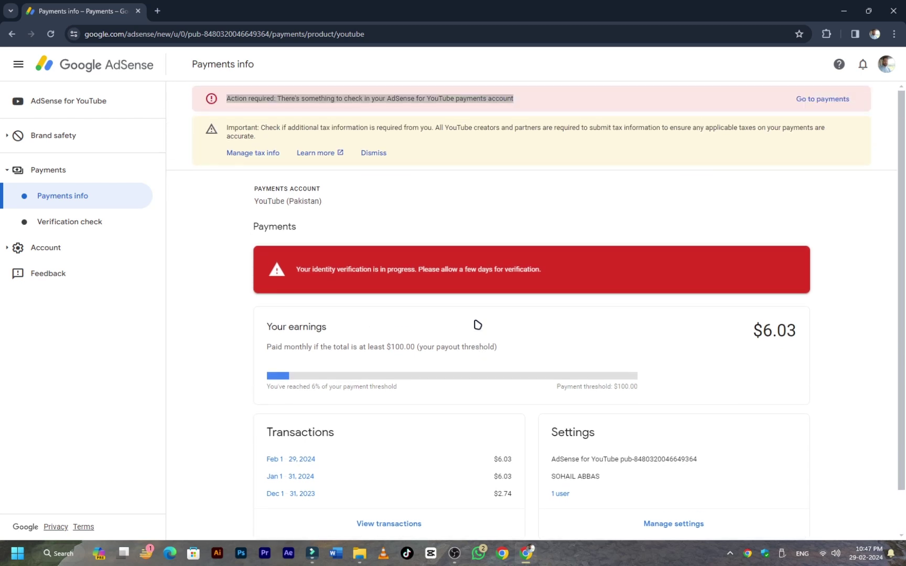
# Open Manage tax info from the yellow banner and scroll the United States tax page.
pyautogui.click(257, 156)
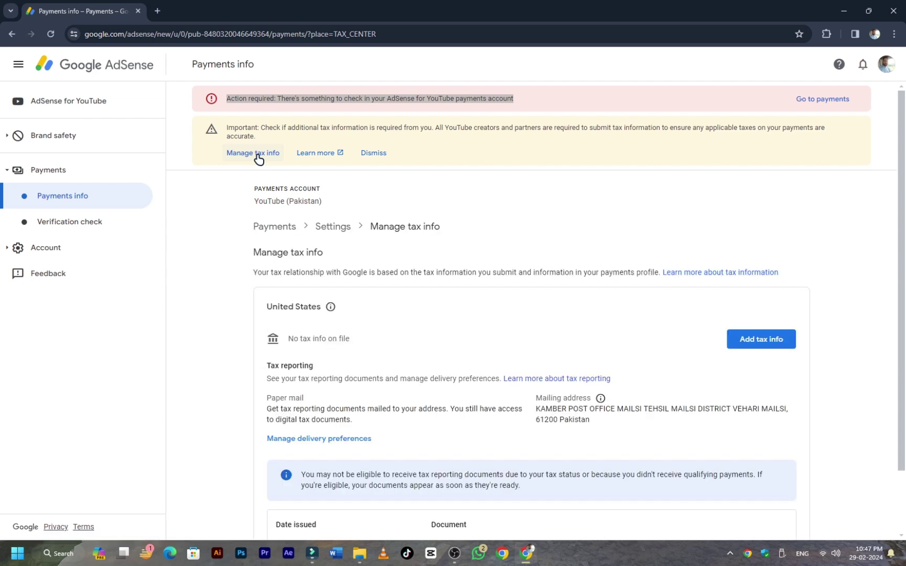
pyautogui.scroll(-1, 441, 317)
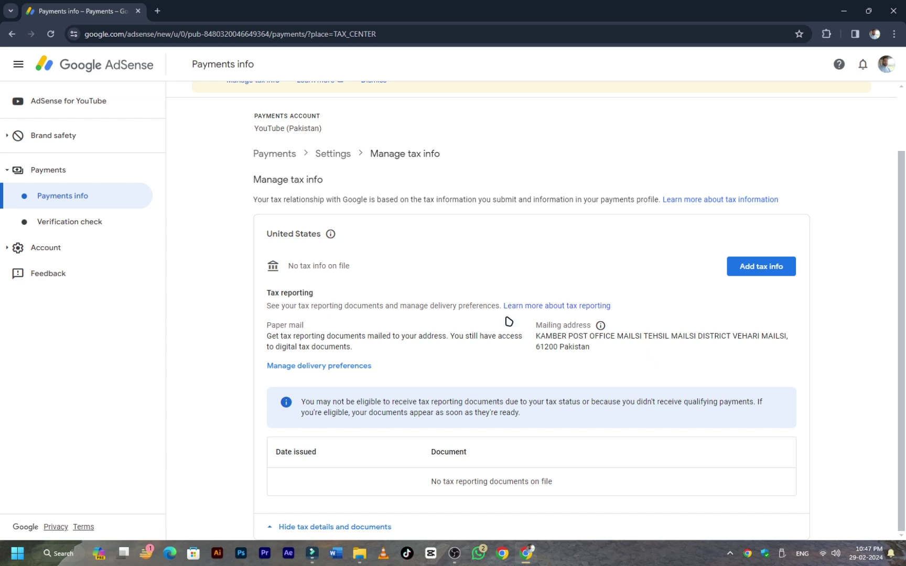
# Go to Account > Settings > Personal settings.
pyautogui.click(11, 250)
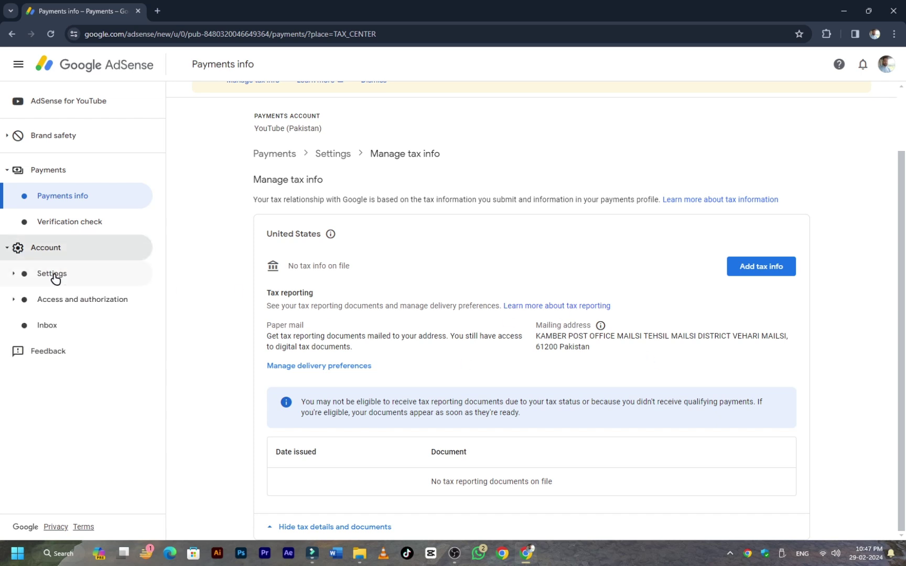
pyautogui.click(54, 277)
pyautogui.click(64, 329)
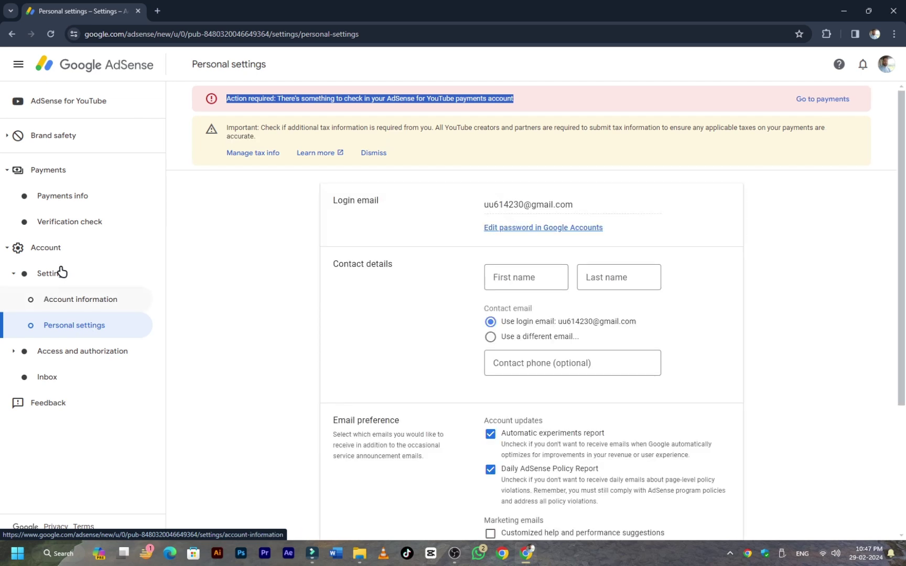
# Enter the contact's first name, last name and phone number, then save the contact details.
pyautogui.click(502, 274)
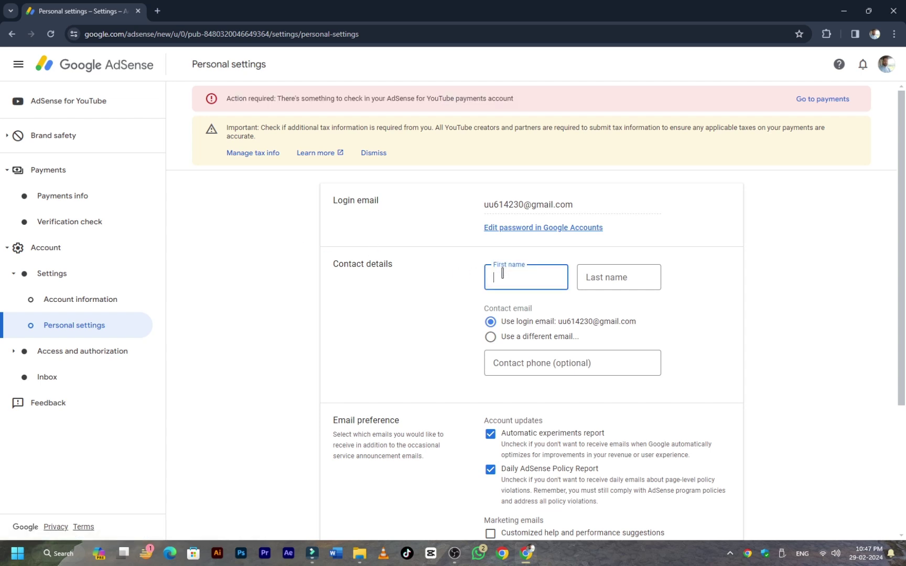
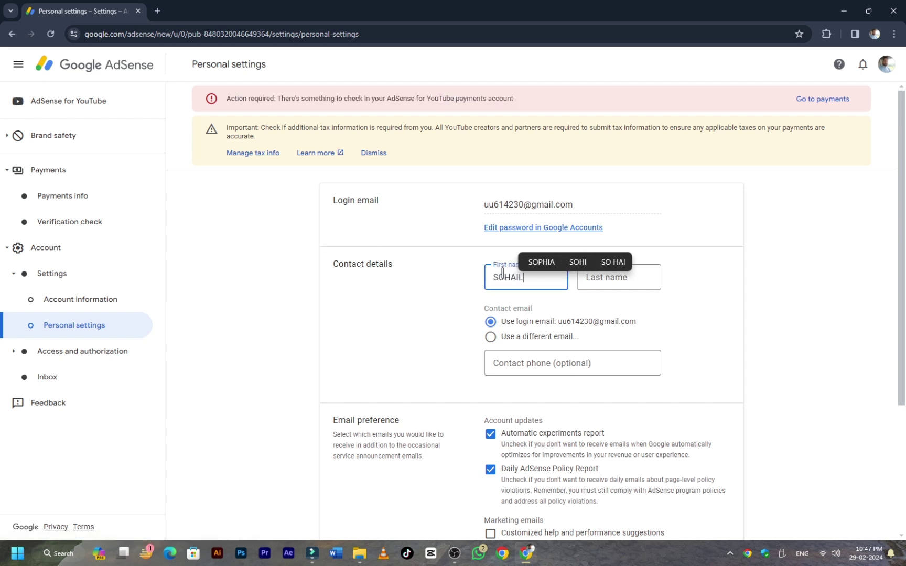
pyautogui.press('Tab')
pyautogui.press('Tab')
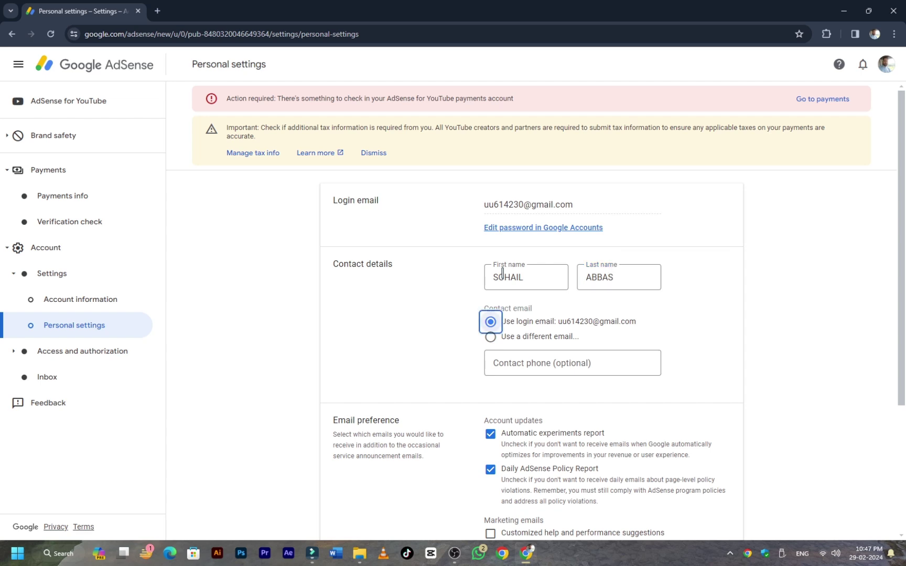
pyautogui.press('Tab')
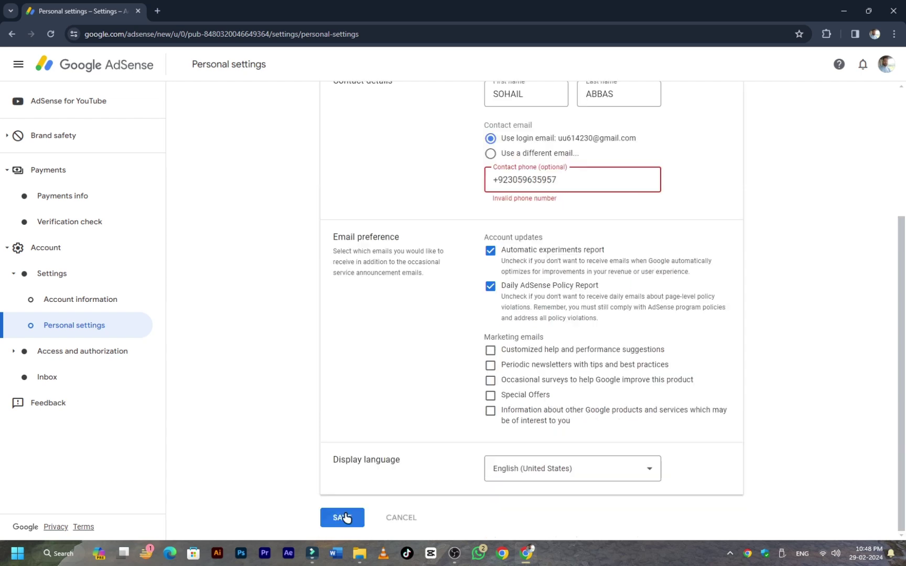
pyautogui.click(344, 517)
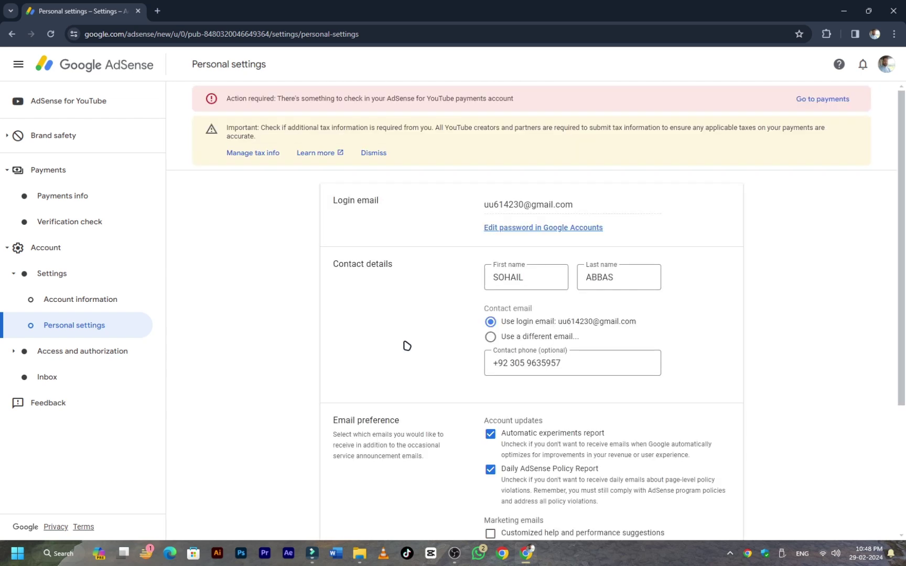
pyautogui.scroll(-3, 389, 327)
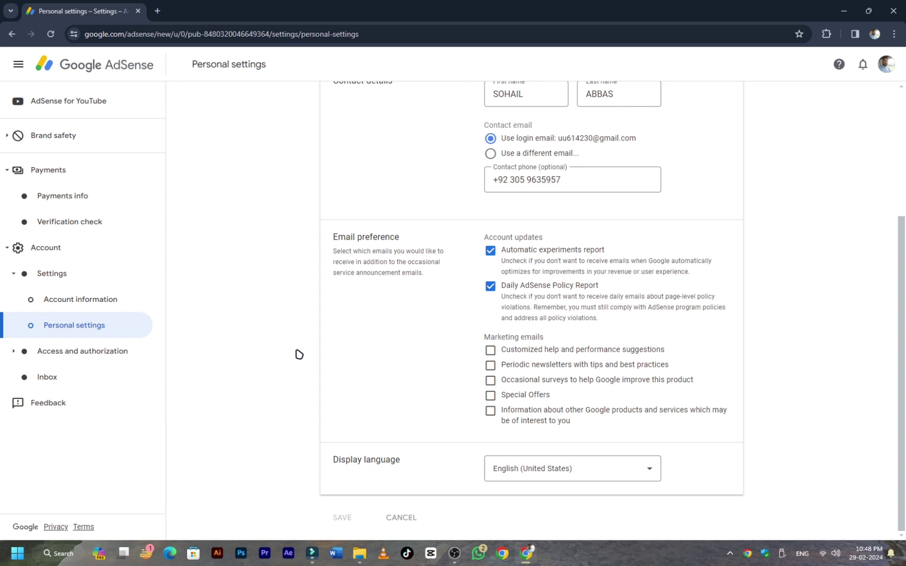
# Visit Account information, Payments info and Verification check to confirm the address-verification payment hold.
pyautogui.click(80, 300)
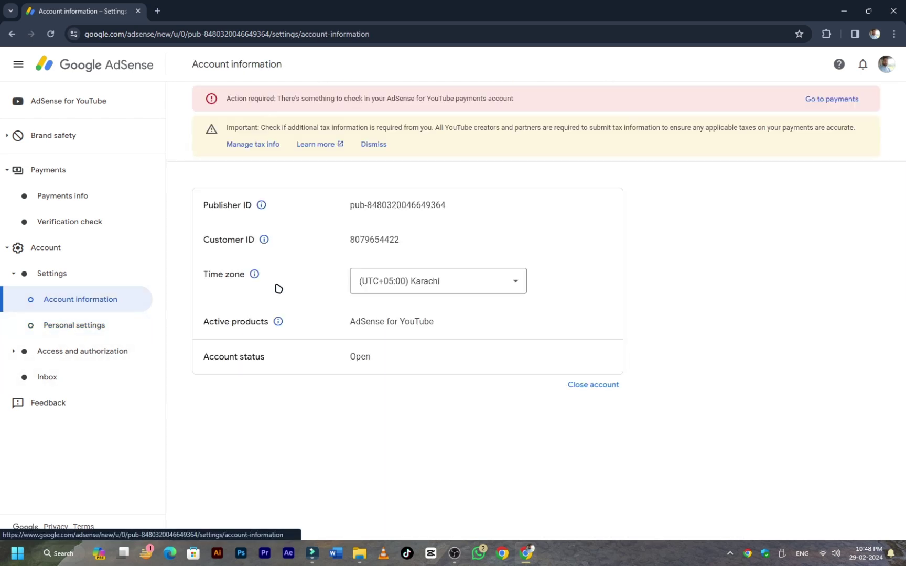
pyautogui.click(68, 198)
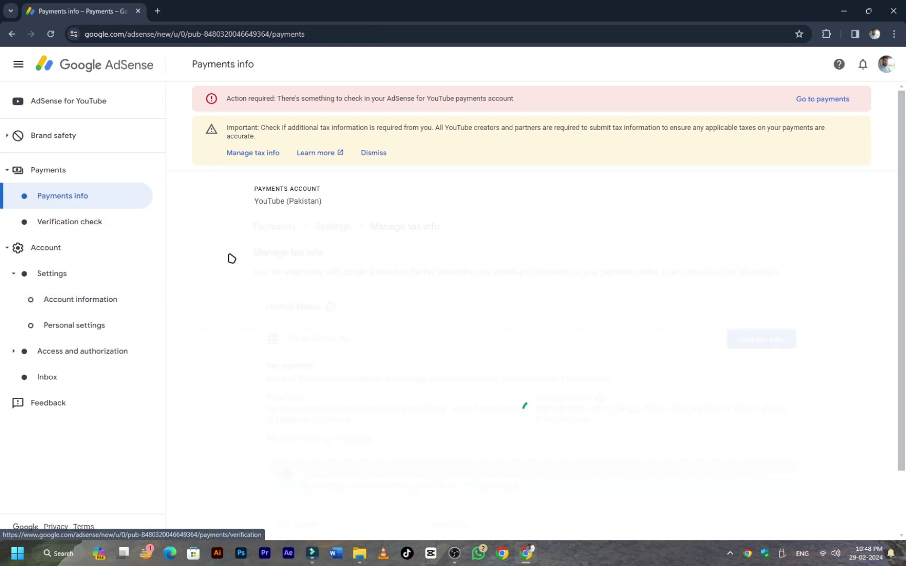
pyautogui.scroll(-1, 226, 324)
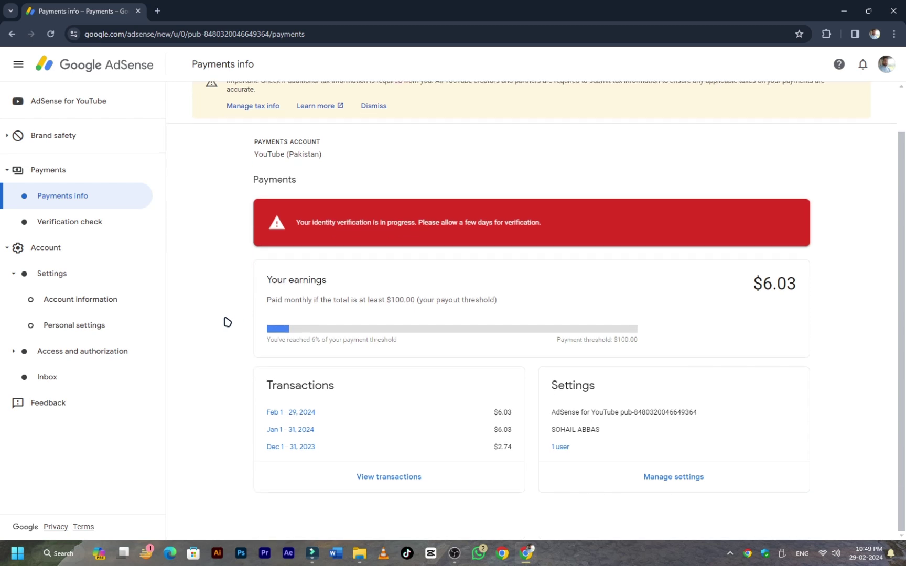
pyautogui.click(74, 221)
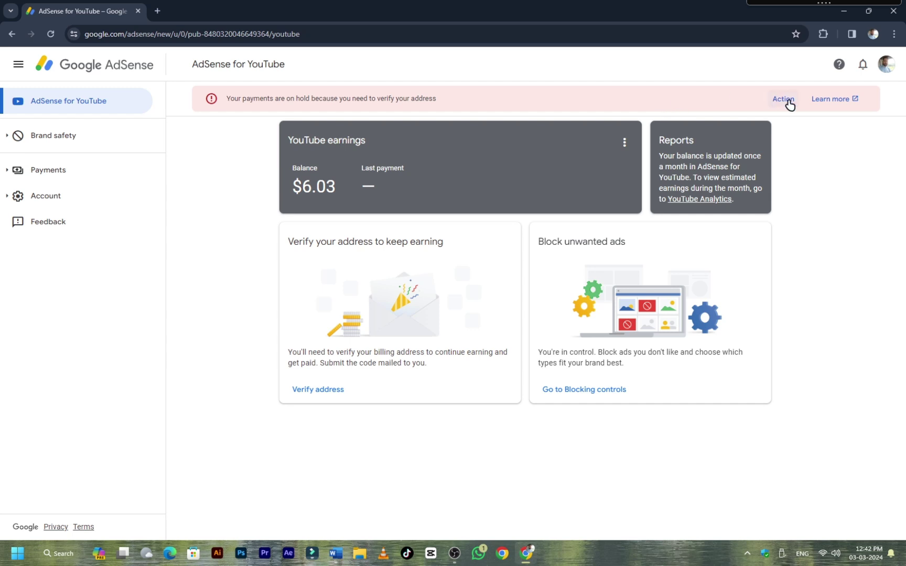
# Open Verification check from the red banner's Action to see the pending mailed address PIN.
pyautogui.click(789, 102)
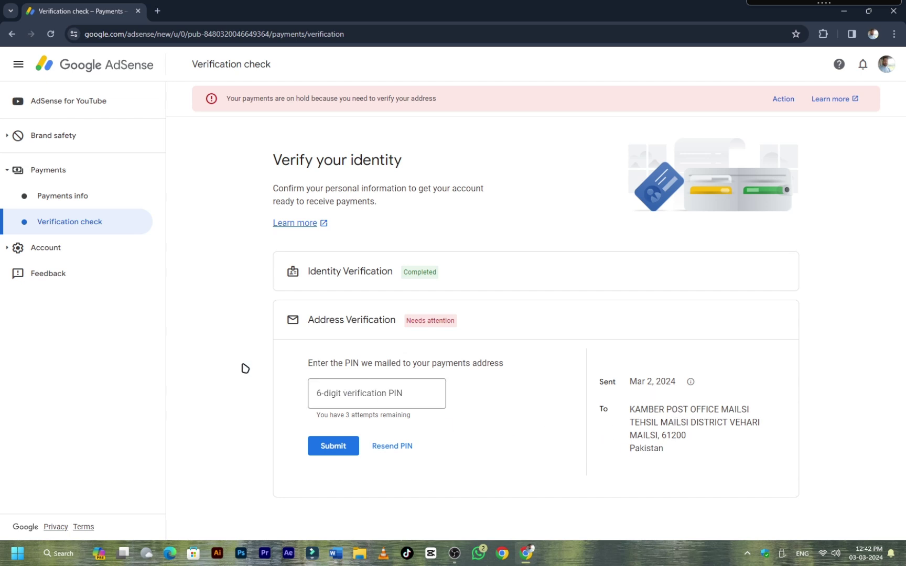
pyautogui.click(54, 250)
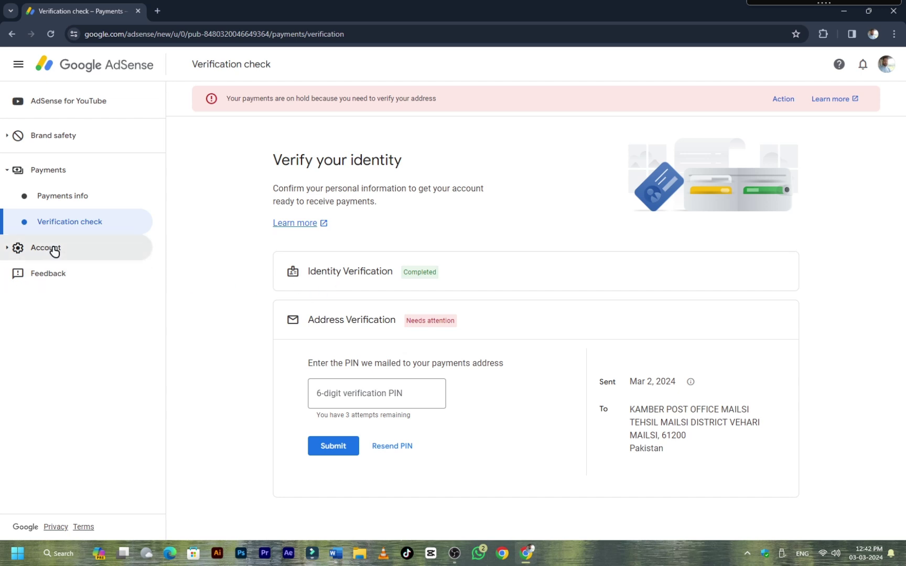